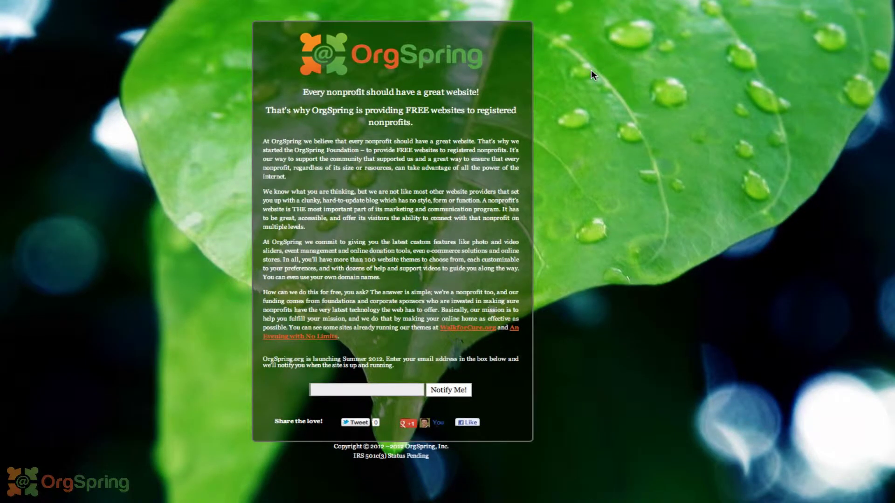
Switch to the open Facebook page in the browser and show the account's home news feed.
mouse_move(452, 4)
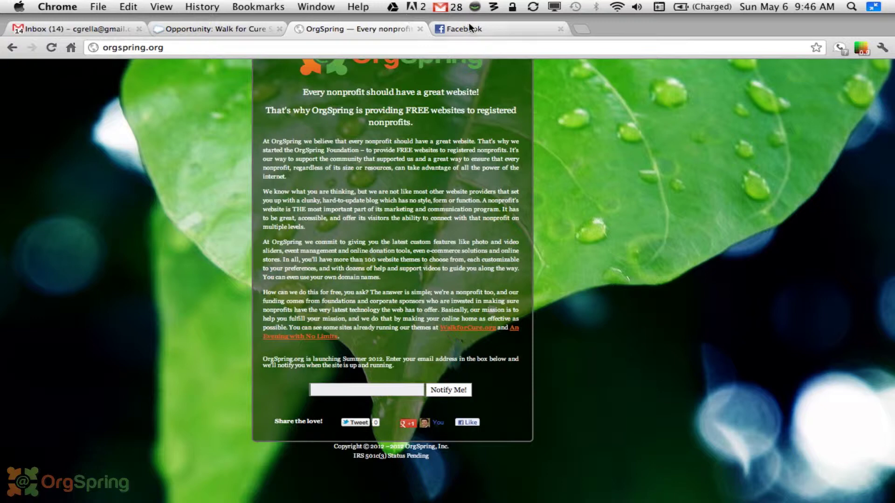
left_click(471, 28)
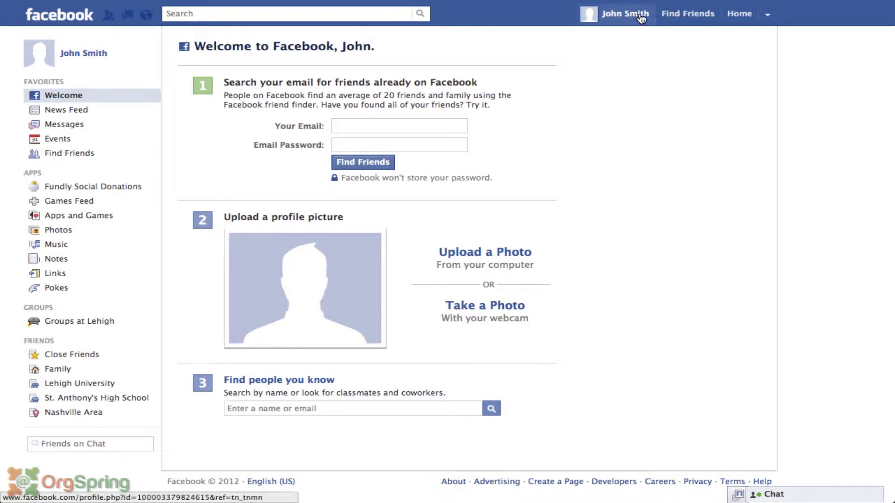
left_click(742, 17)
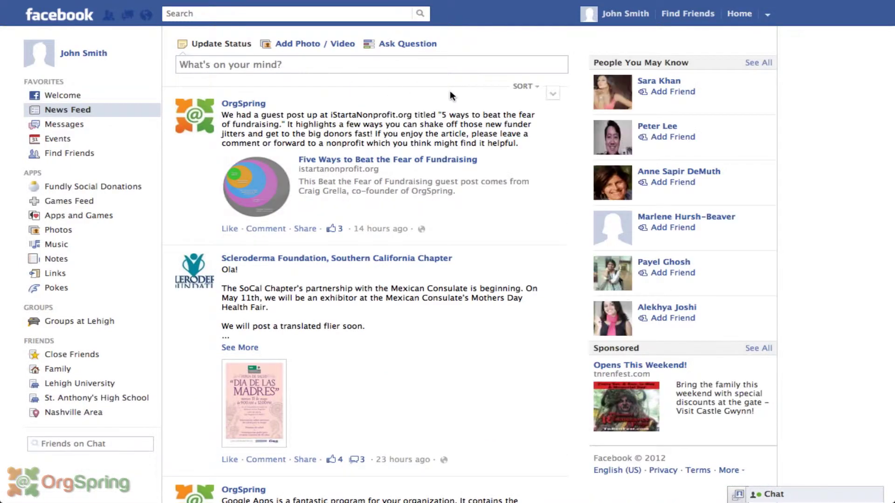
left_click(768, 16)
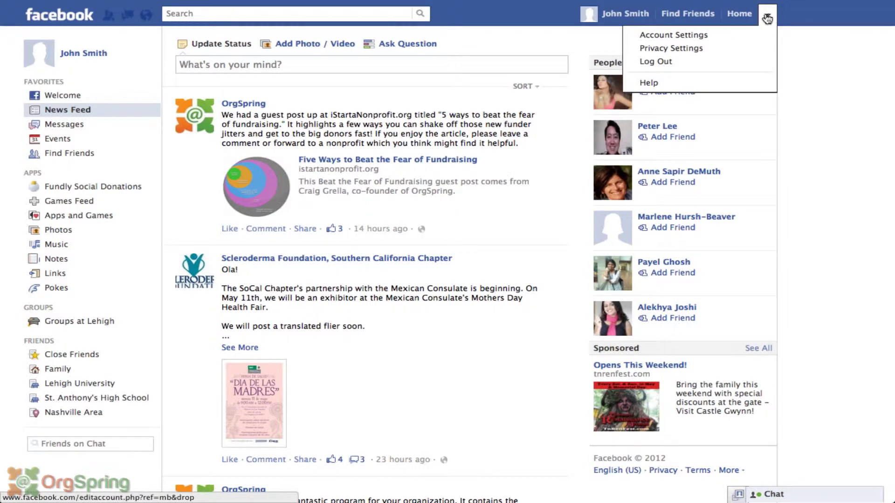
Search Facebook for "create a page" and open the Create New Facebook Page result.
left_click(353, 18)
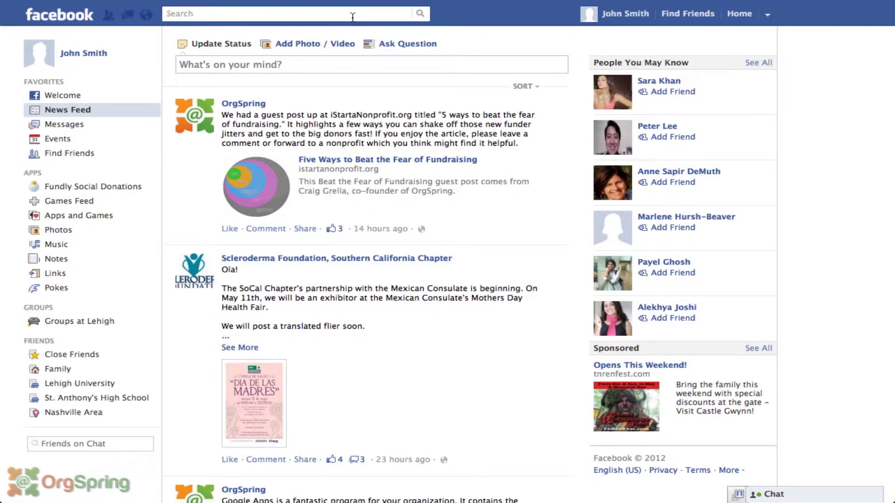
type("create")
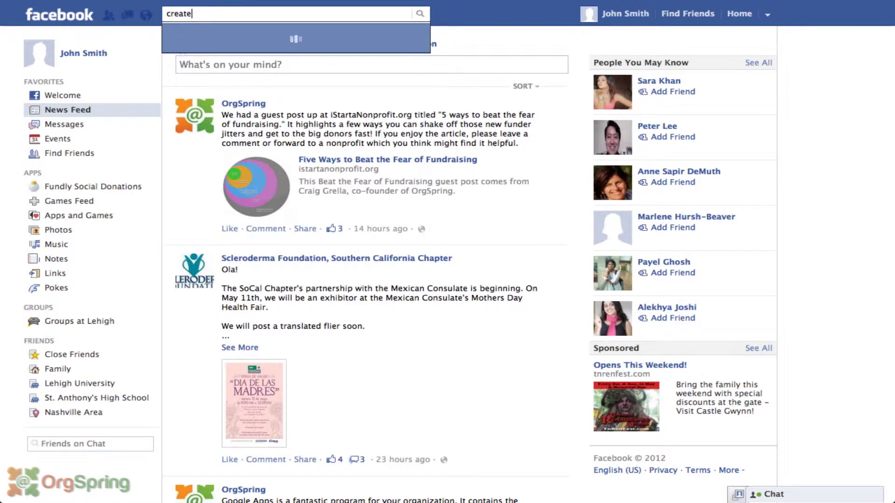
type(" a page")
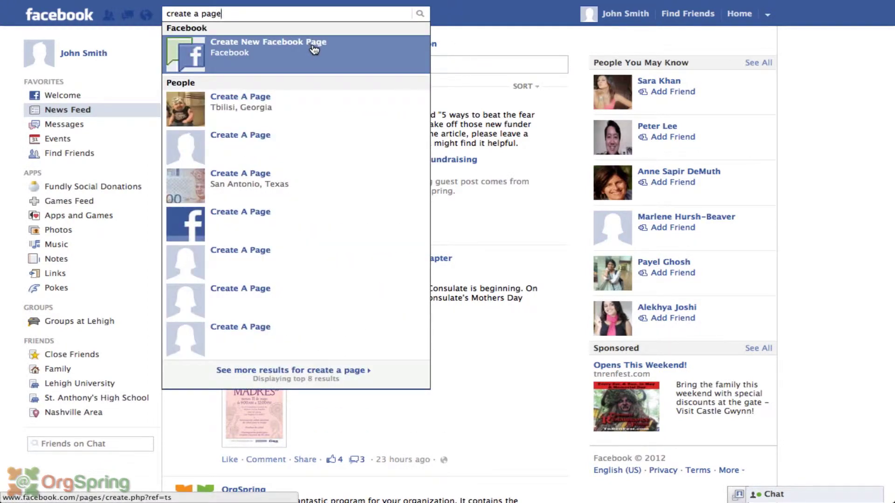
left_click(242, 57)
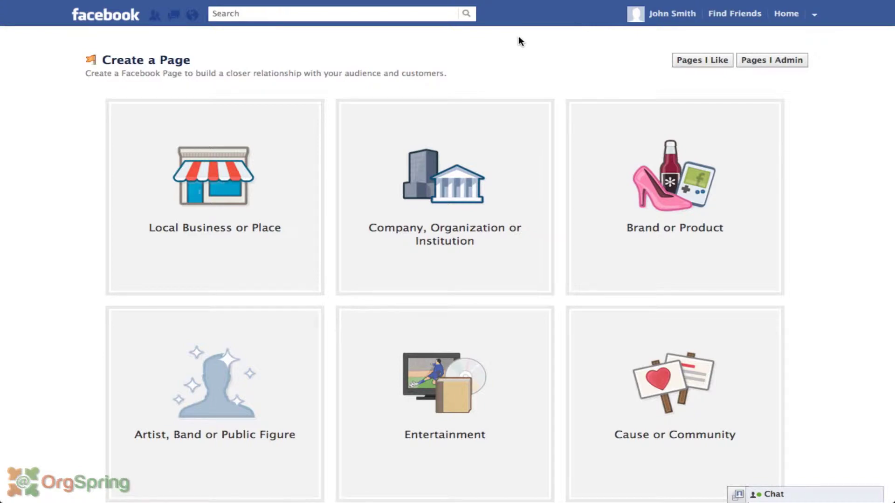
Choose Company, Organization or Institution as the page type and set its category to Non-Profit Organization.
mouse_move(492, 12)
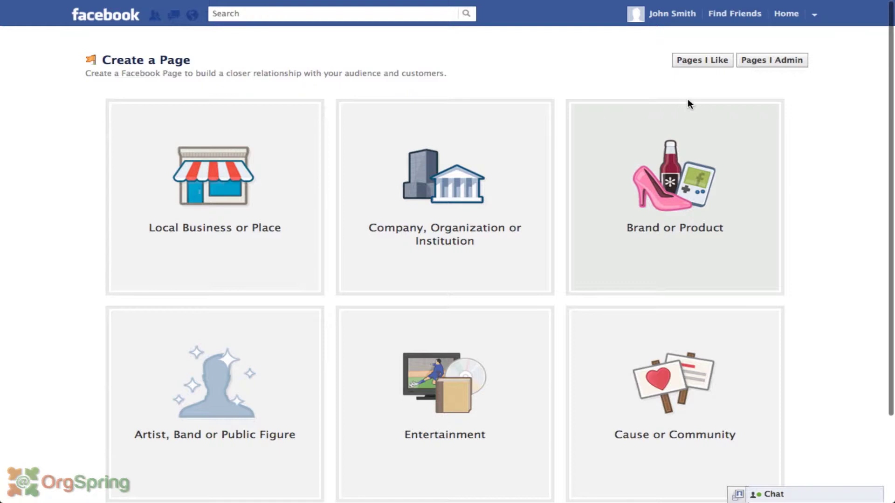
scroll(78, 203, "down", 2)
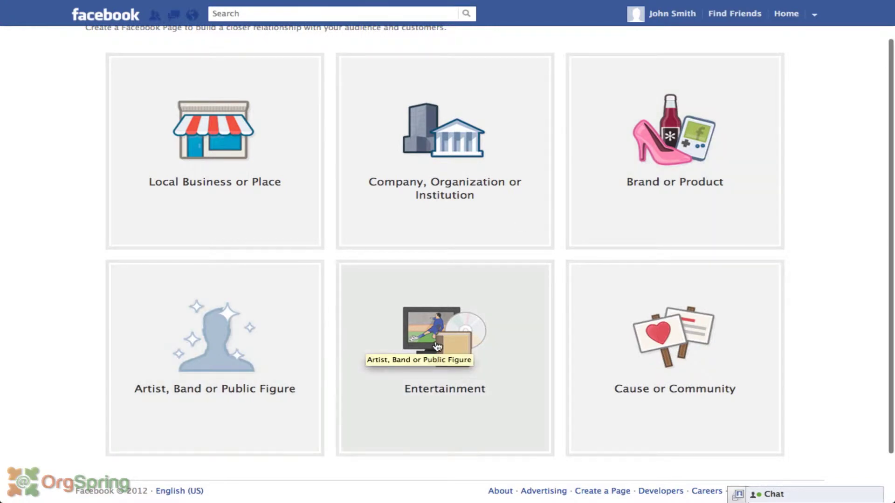
scroll(828, 324, "up", 2)
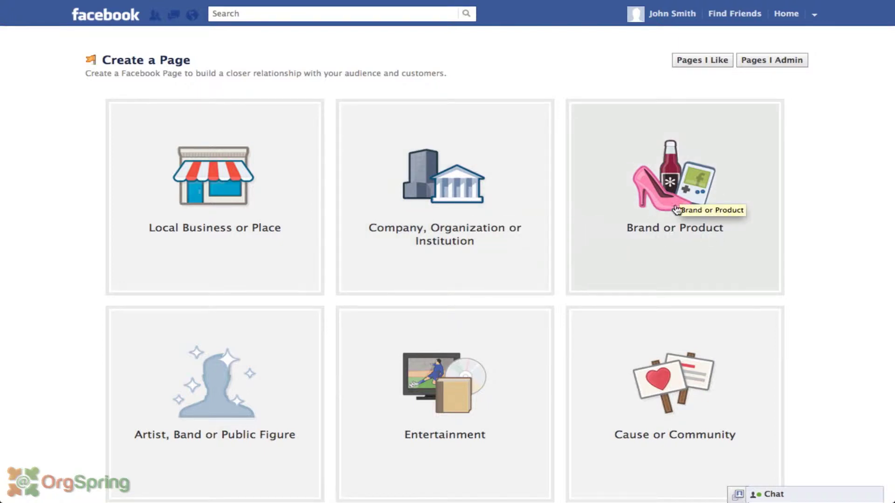
left_click(439, 204)
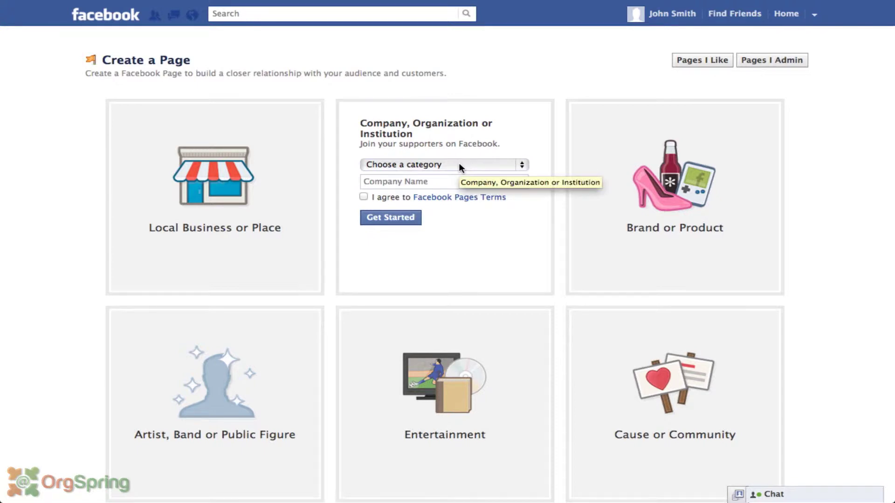
left_click(459, 164)
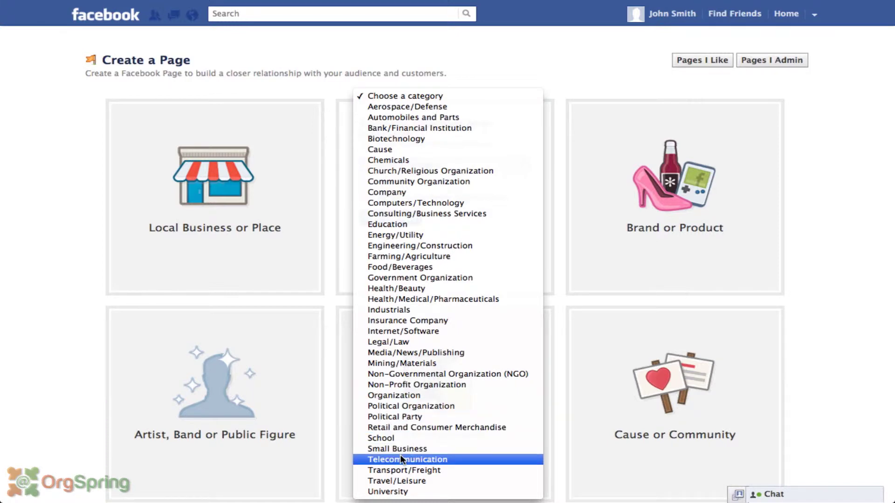
left_click(397, 384)
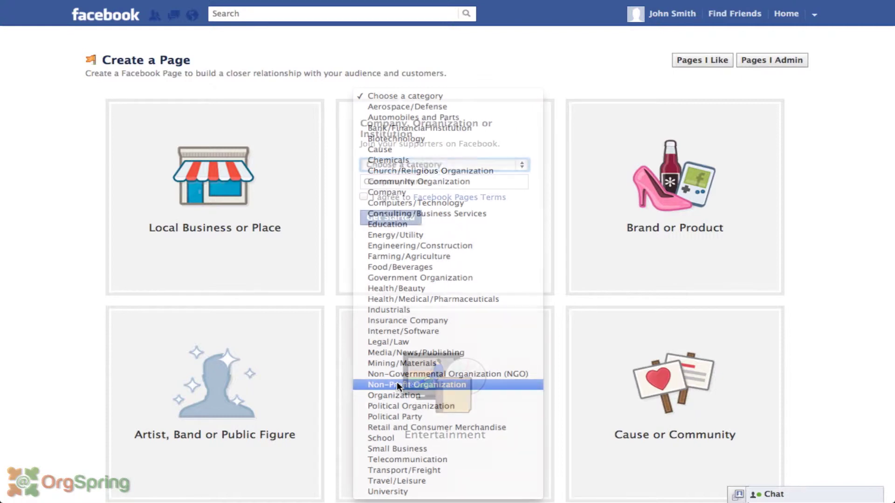
Enter the account holder's full name plus "Education Foundation" as the company name, agree to the Facebook Pages Terms and start the page setup.
left_click(413, 181)
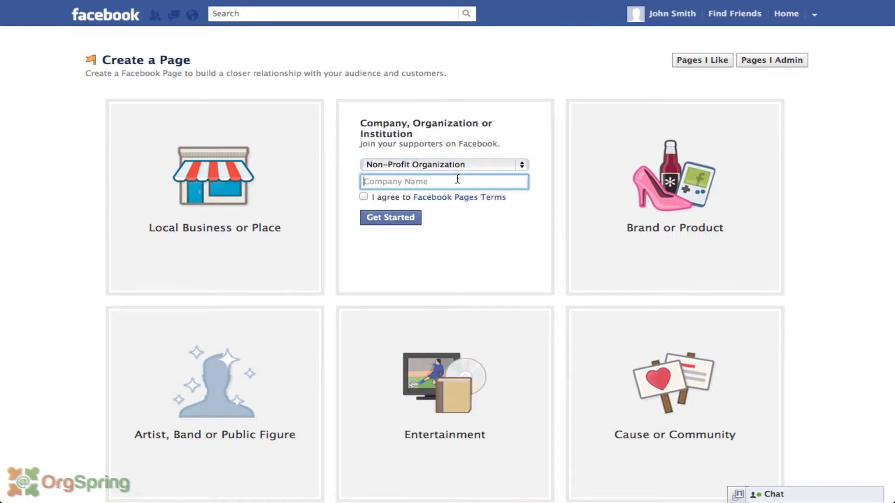
type("John Smith Ediucation Fo")
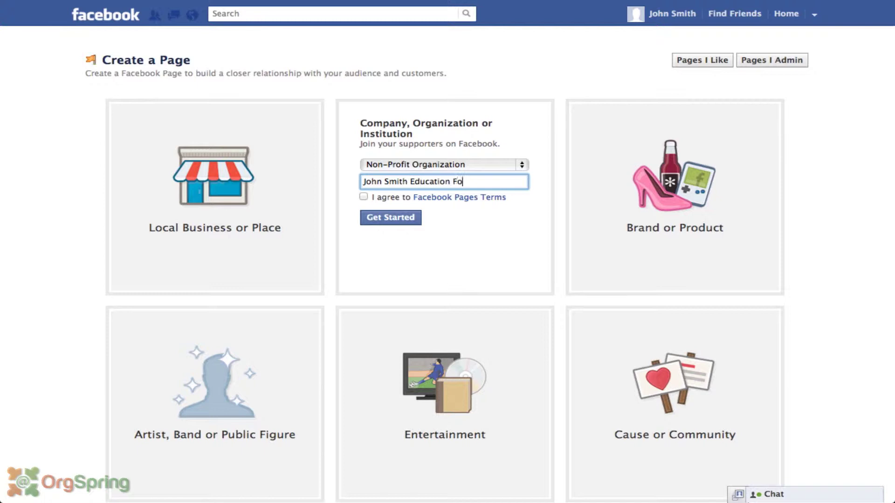
type("undation")
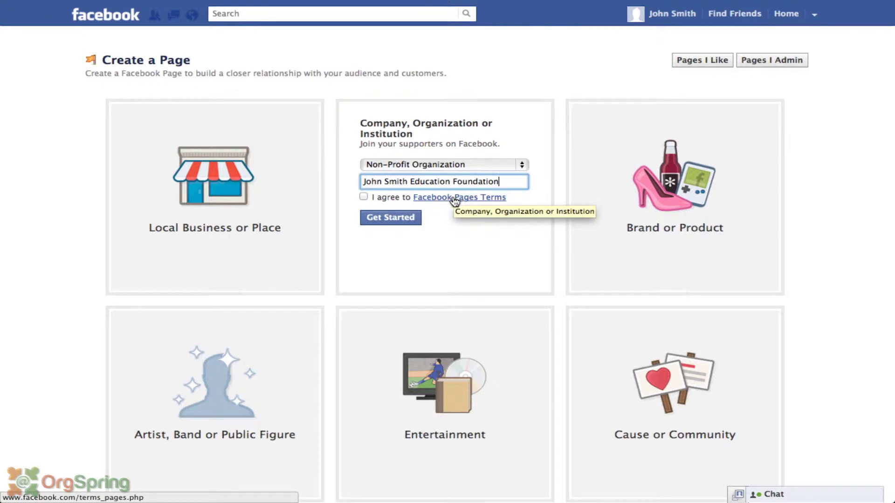
left_click(364, 197)
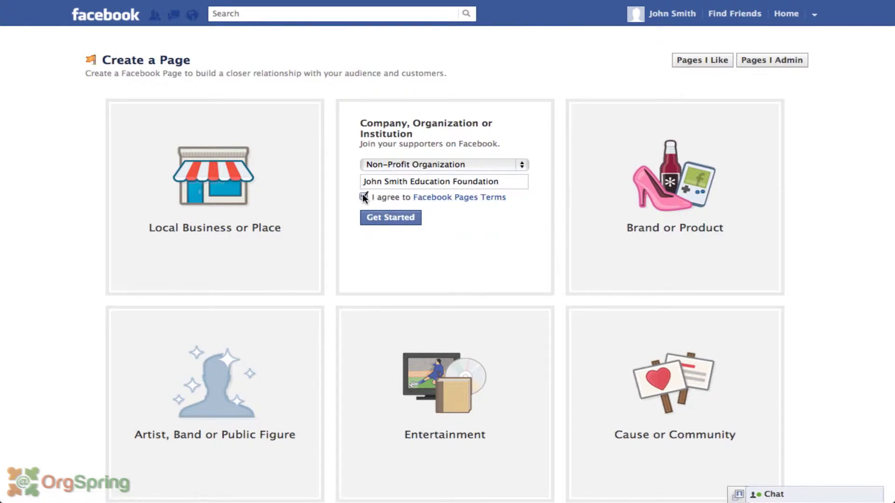
left_click(398, 218)
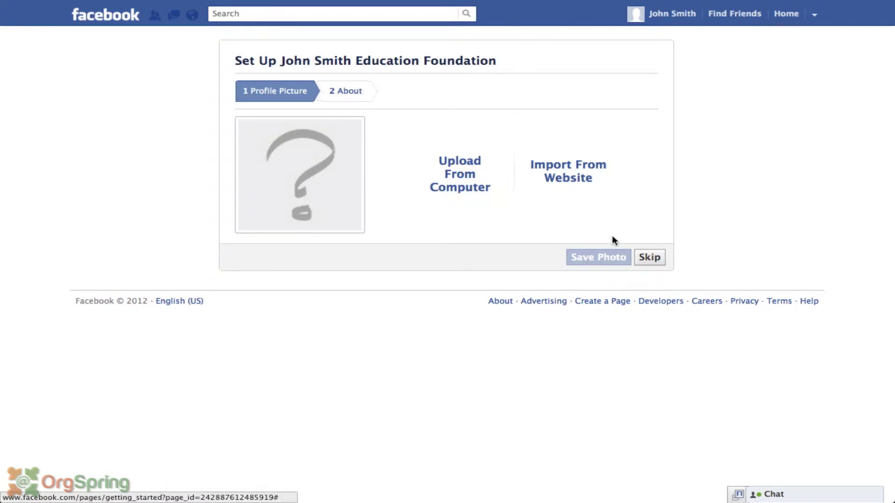
Skip the profile picture and enter the description "We provide educational support to other nonprofits and educational institutions.".
left_click(650, 257)
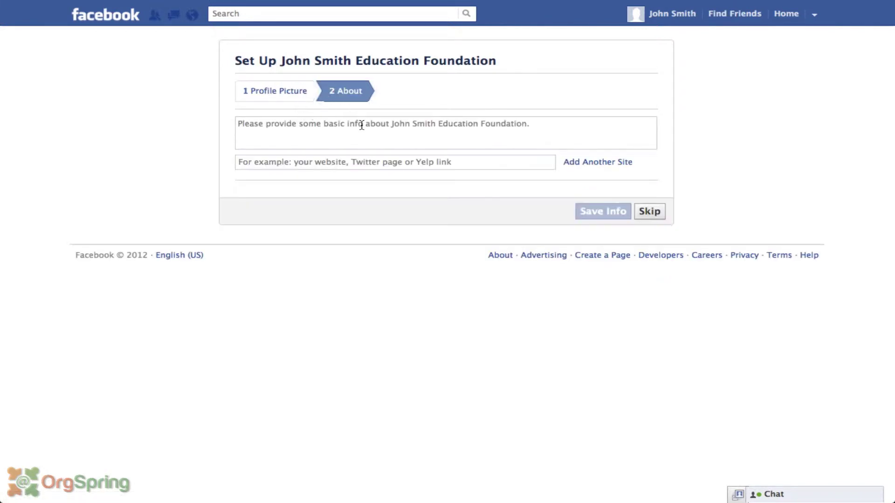
left_click(406, 124)
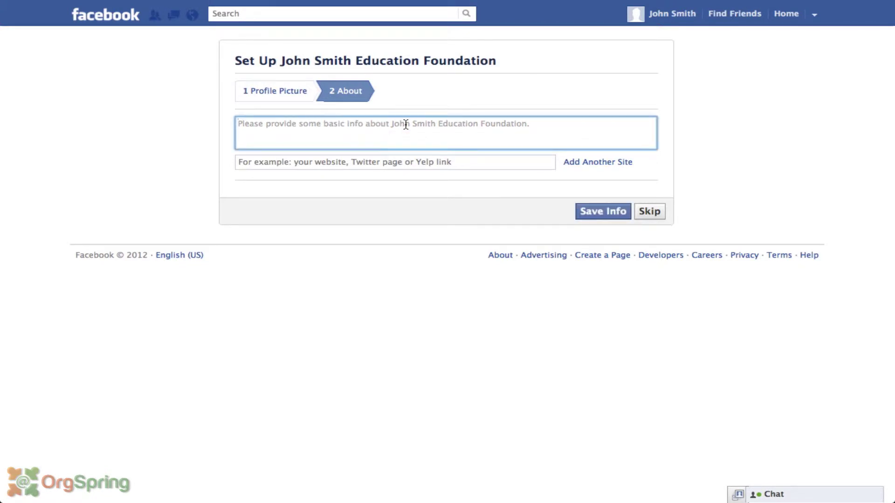
type("We provide educational support to other nonprofits and ")
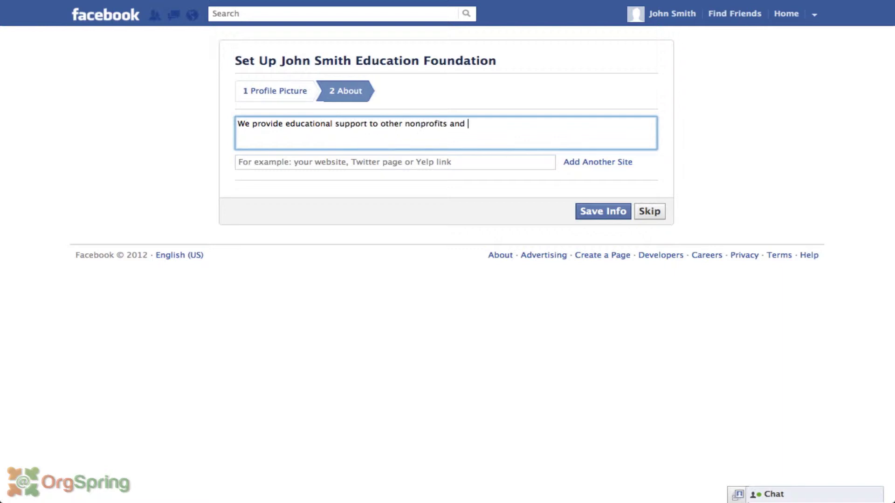
type("educational institutions.")
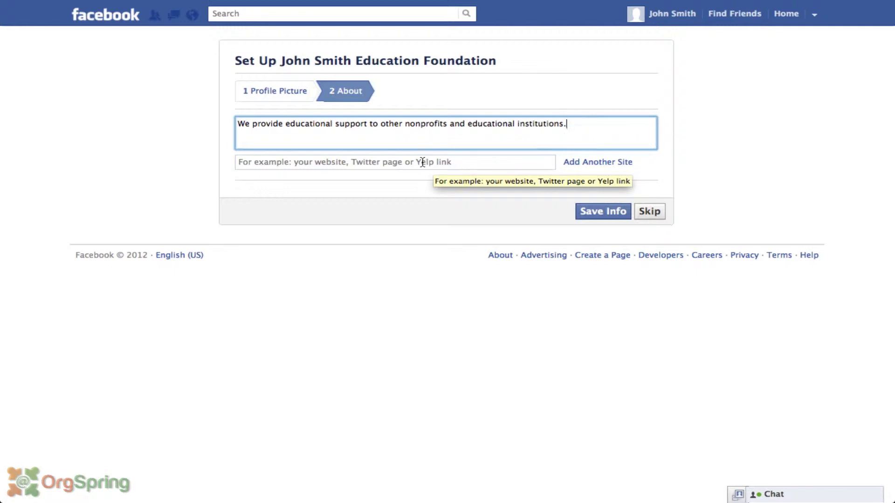
left_click(422, 162)
type("twitter.com/orgspring")
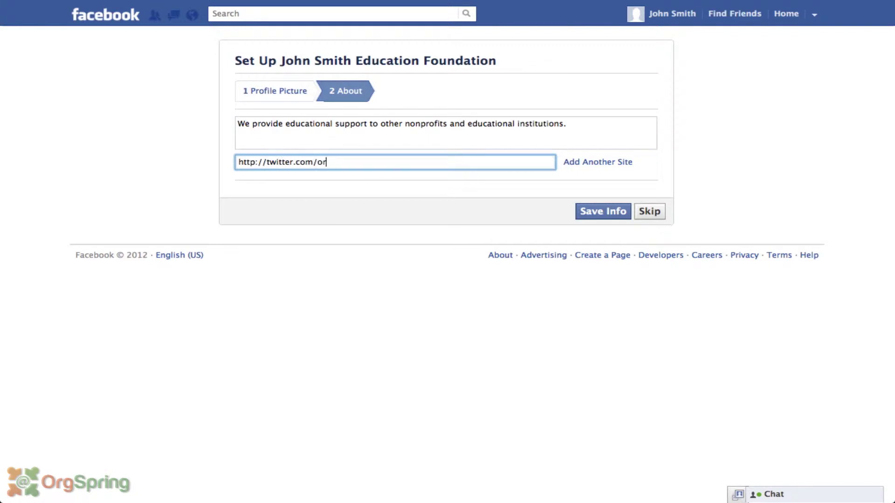
left_click(617, 163)
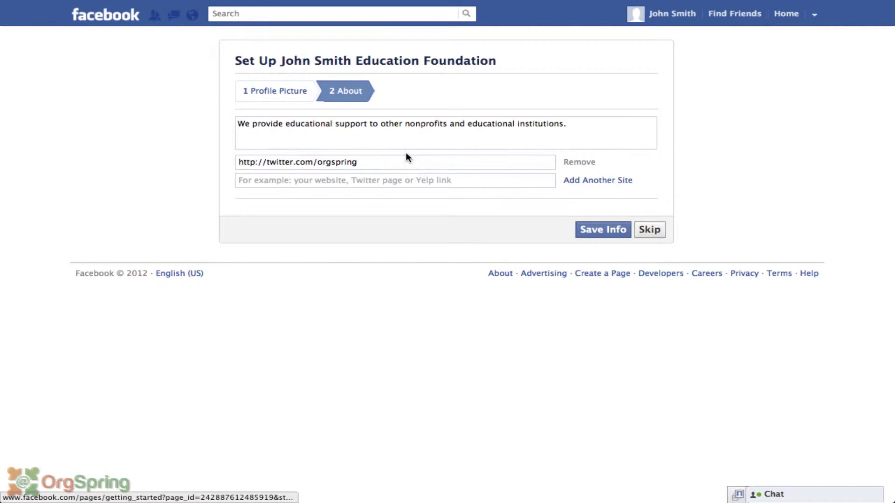
left_click(366, 180)
type("orgspring.org")
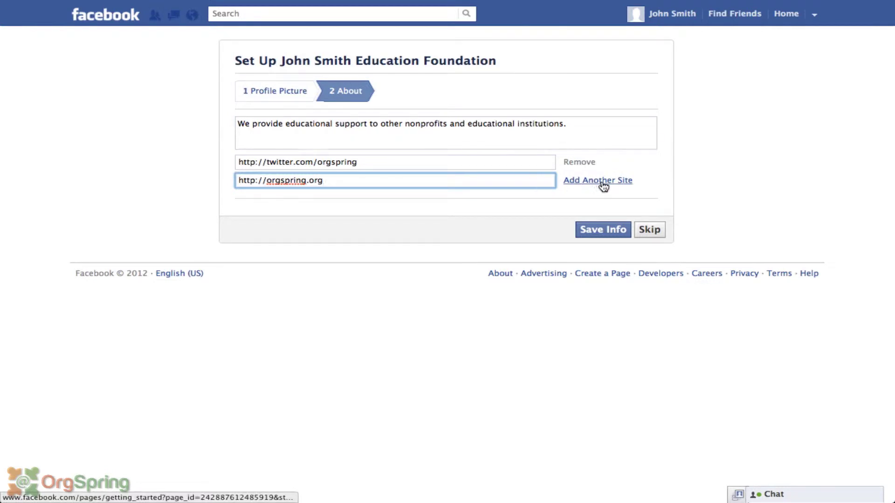
left_click(607, 231)
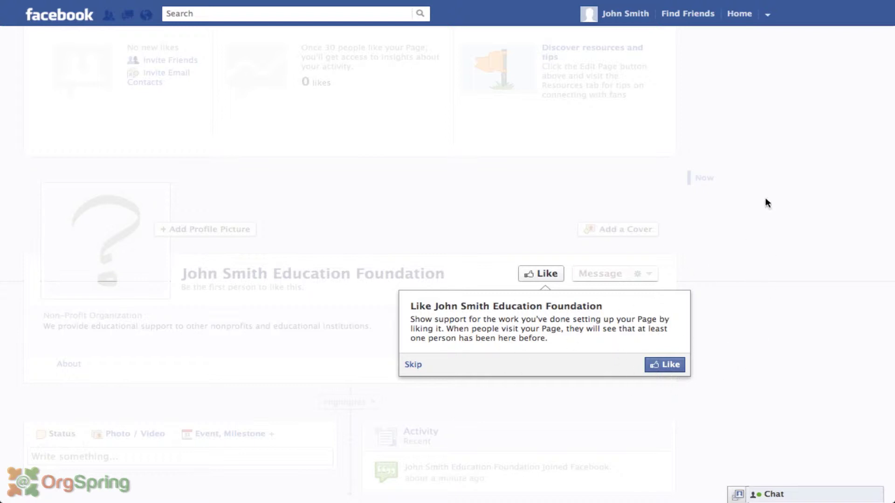
Like the new foundation page from the setup tour's prompt.
scroll(765, 202, "up", 5)
scroll(731, 303, "down", 5)
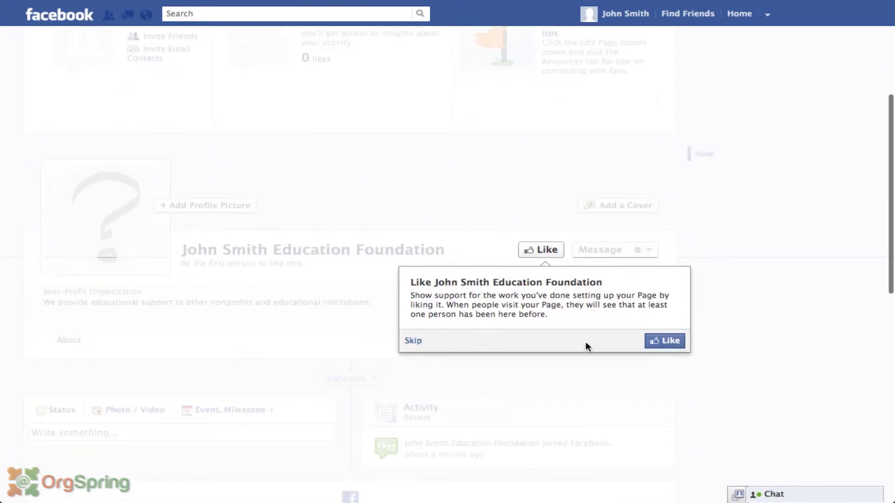
left_click(666, 341)
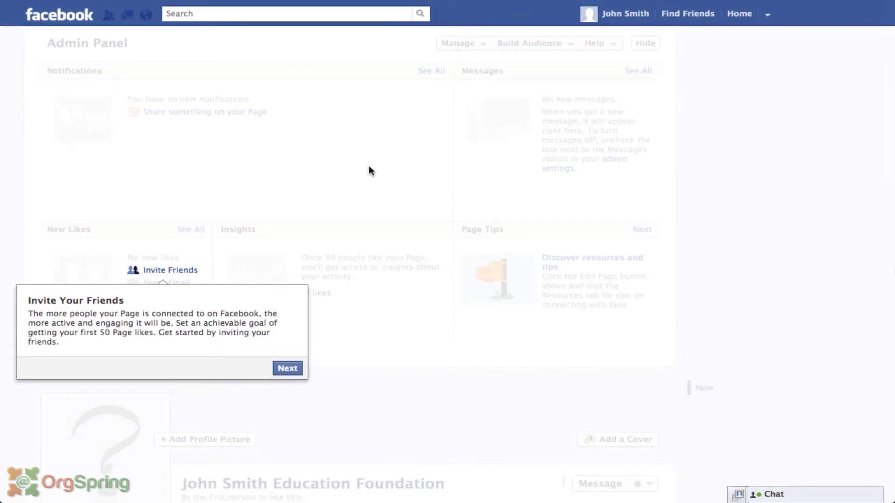
Advance past the tour's invitation tips for friends and email contacts, and skip sharing a first post.
left_click(287, 369)
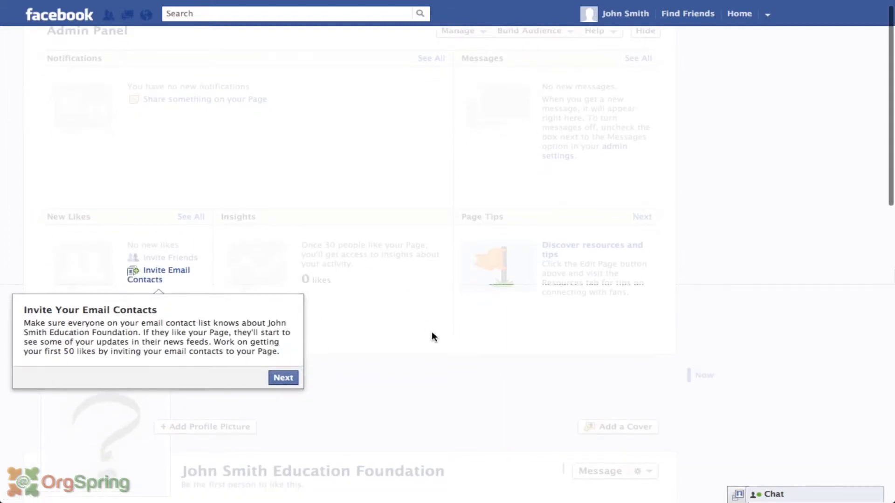
scroll(431, 336, "down", 10)
scroll(431, 336, "up", 10)
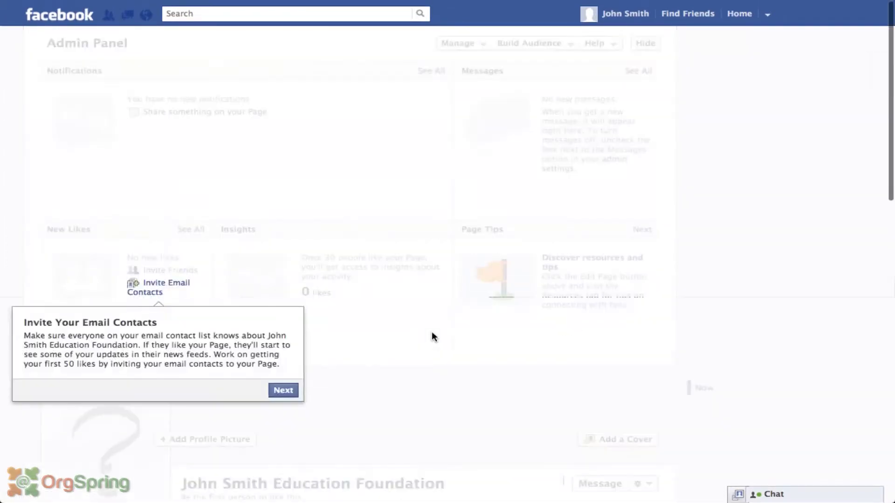
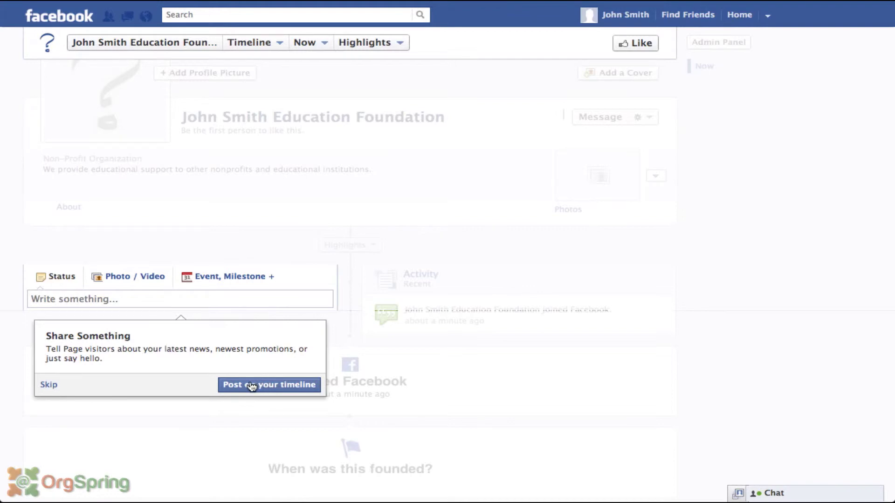
left_click(48, 386)
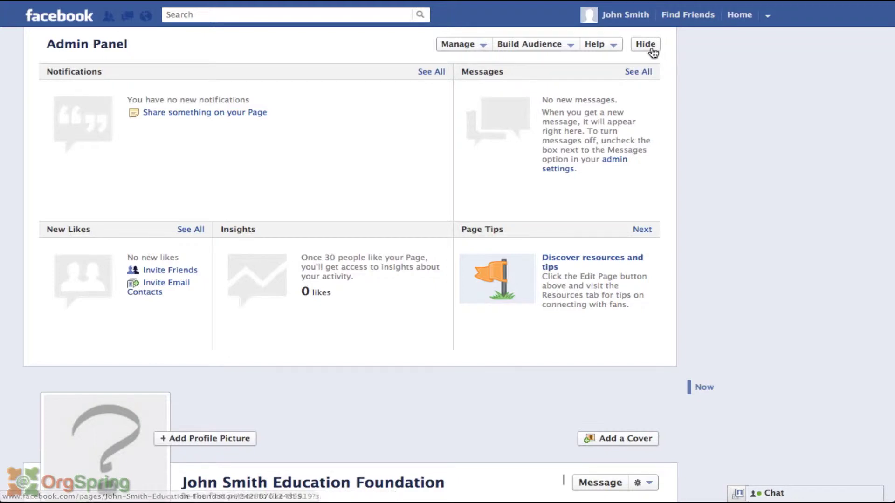
left_click(482, 47)
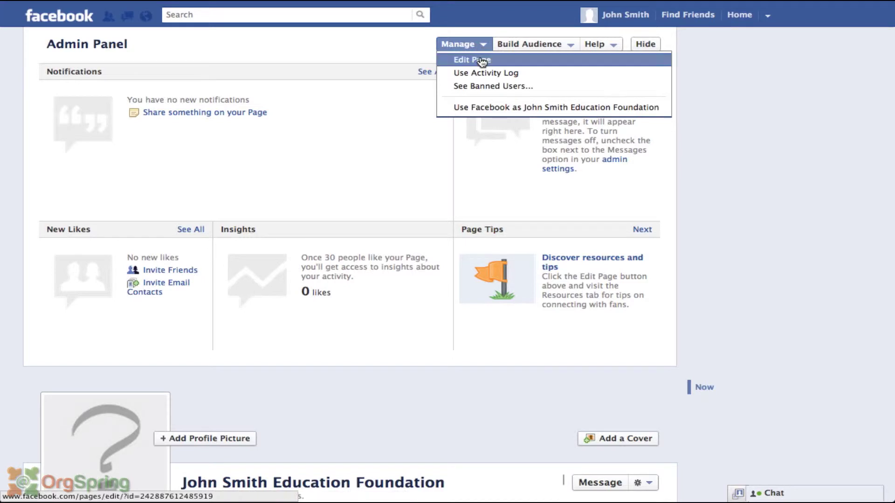
left_click(379, 51)
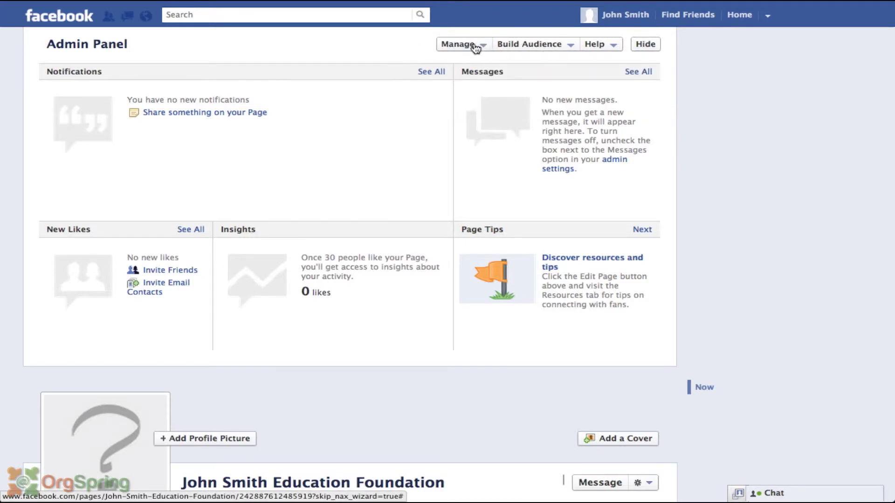
Look through the admin panel's options for building the page's audience without choosing one.
left_click(573, 47)
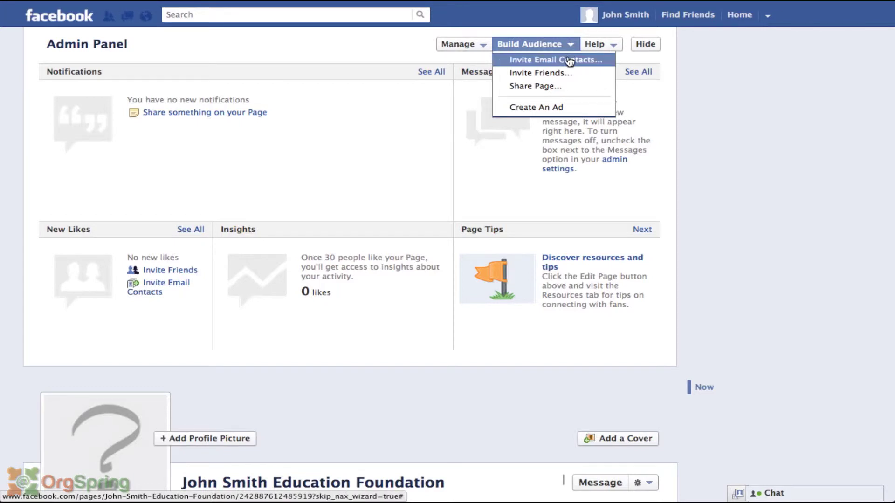
left_click(754, 89)
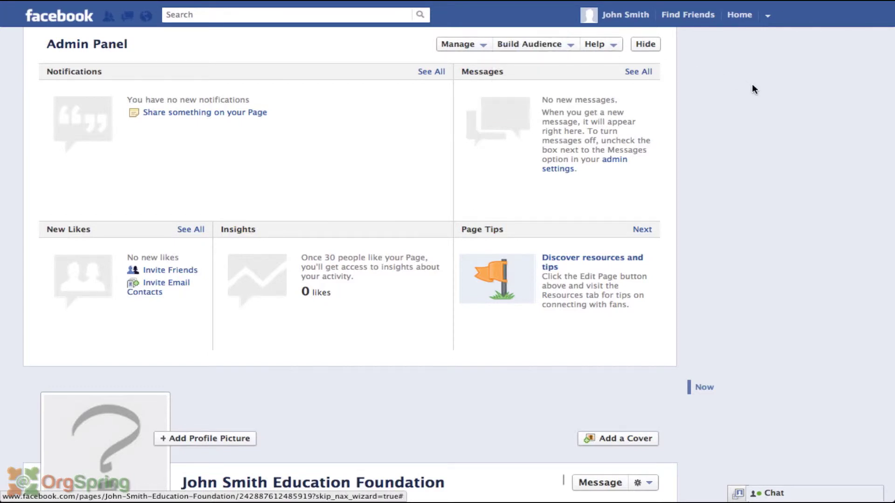
left_click(573, 49)
left_click(741, 60)
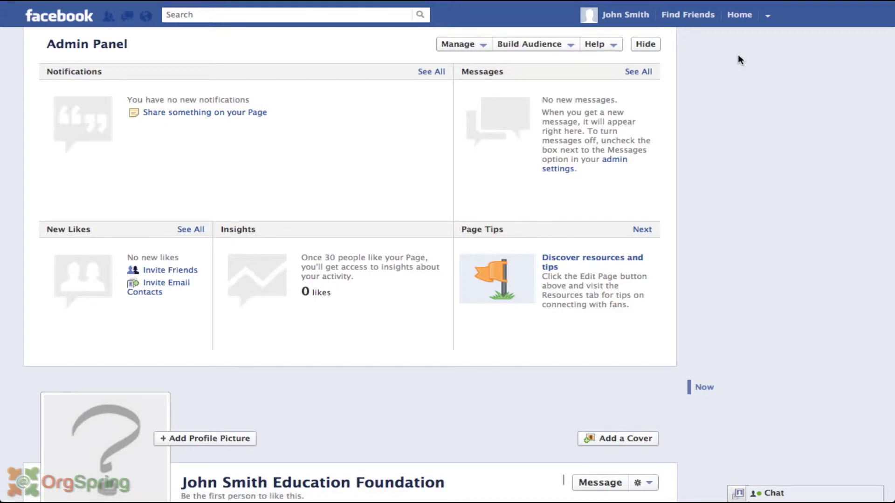
Hide the admin panel and look over the foundation page's timeline from the header to the founding entry.
left_click(656, 45)
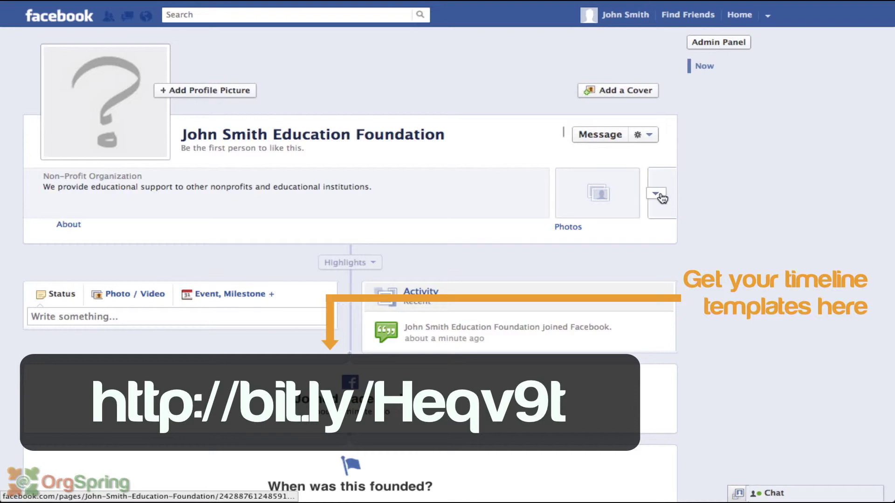
scroll(442, 332, "down", 2)
scroll(442, 332, "down", 3)
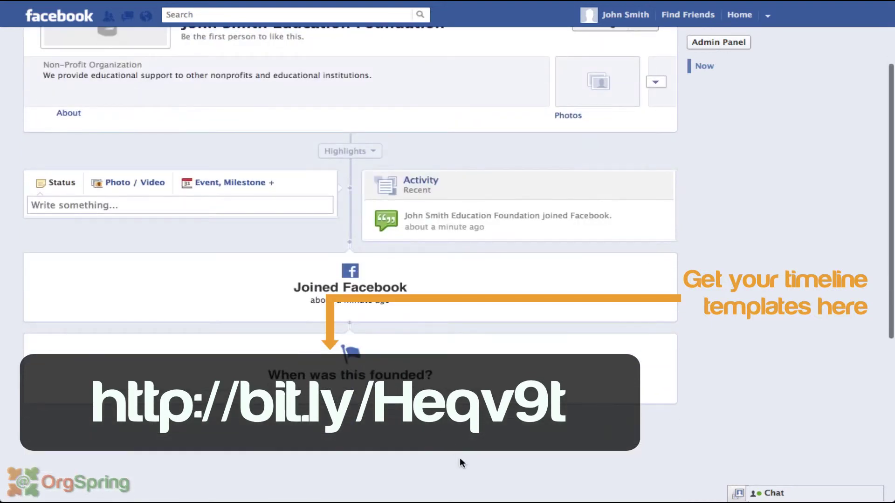
scroll(460, 458, "up", 5)
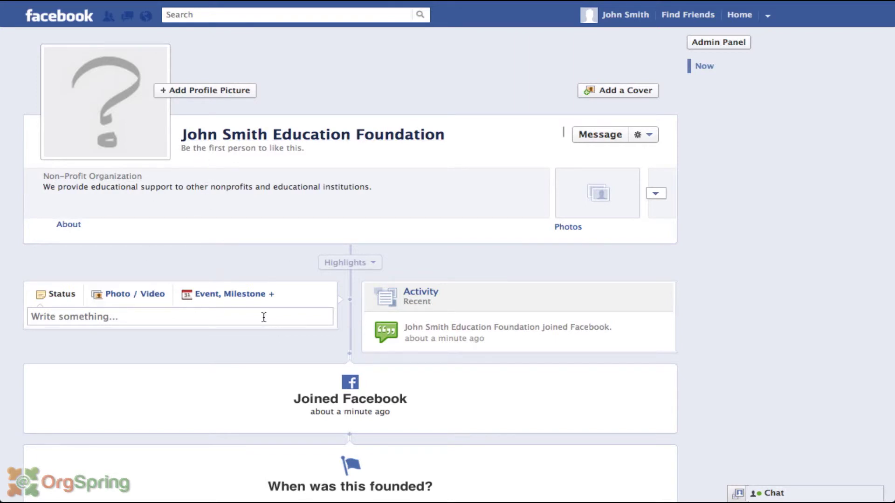
Go to the home news feed, reopen the foundation page from its page list and show the admin panel.
left_click(888, 6)
left_click(767, 18)
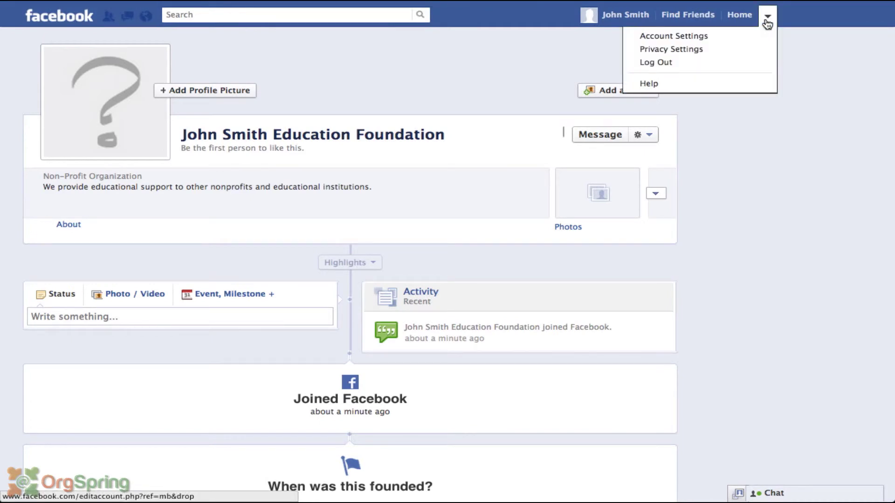
left_click(743, 15)
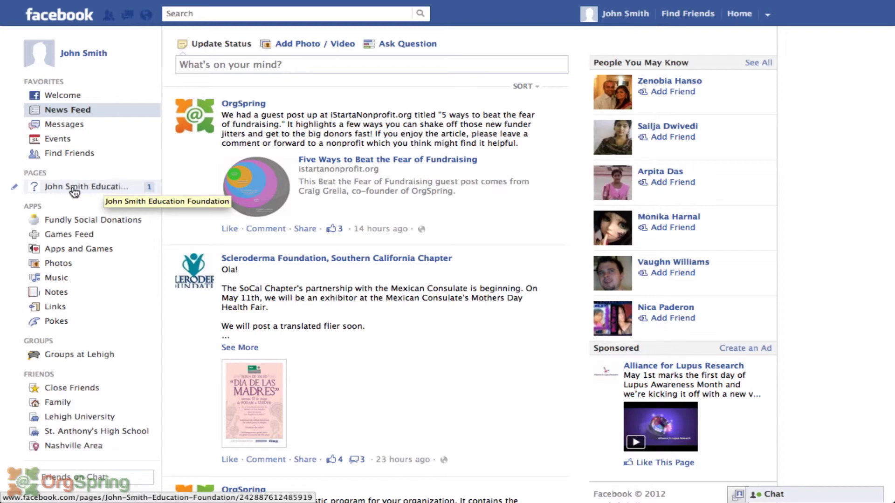
left_click(100, 187)
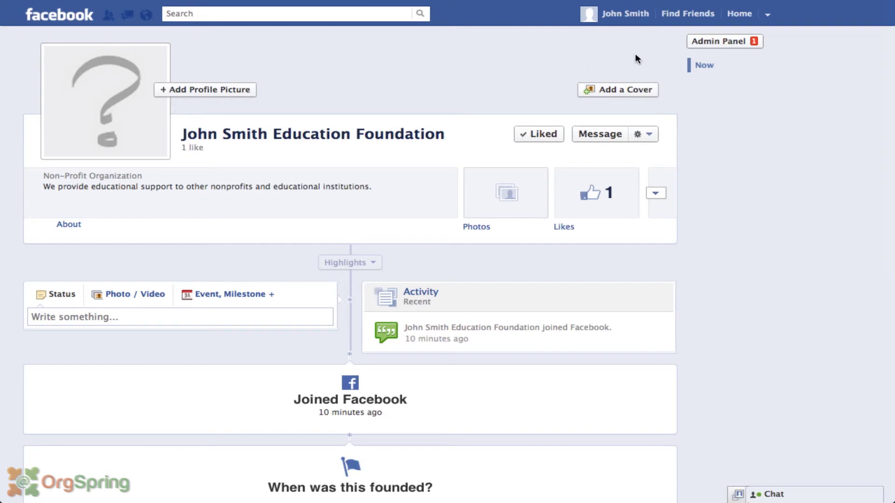
left_click(732, 43)
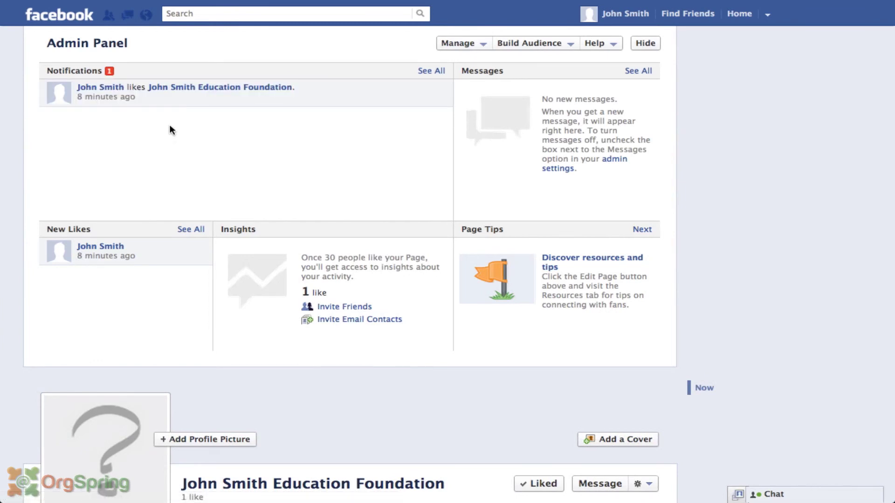
View the personal profile's timeline and return to the home news feed.
left_click(626, 13)
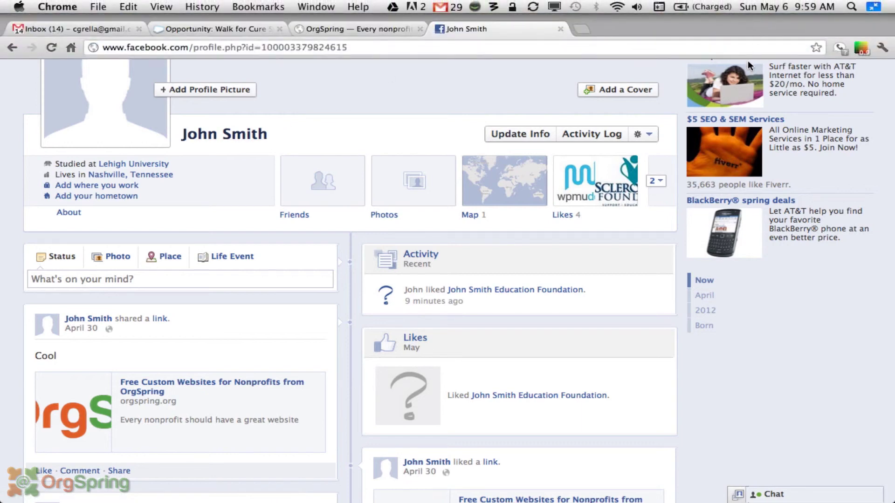
left_click(739, 14)
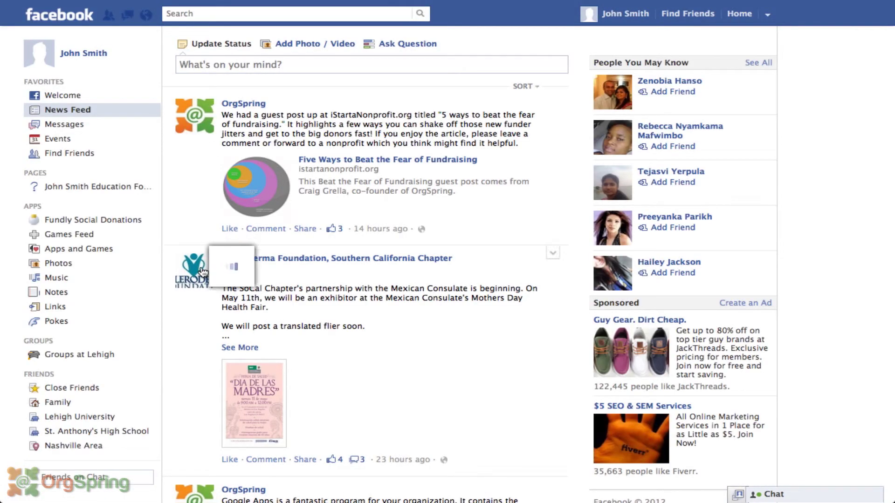
Search the site for the foundation by name, open its page and hide the admin panel.
left_click(213, 15)
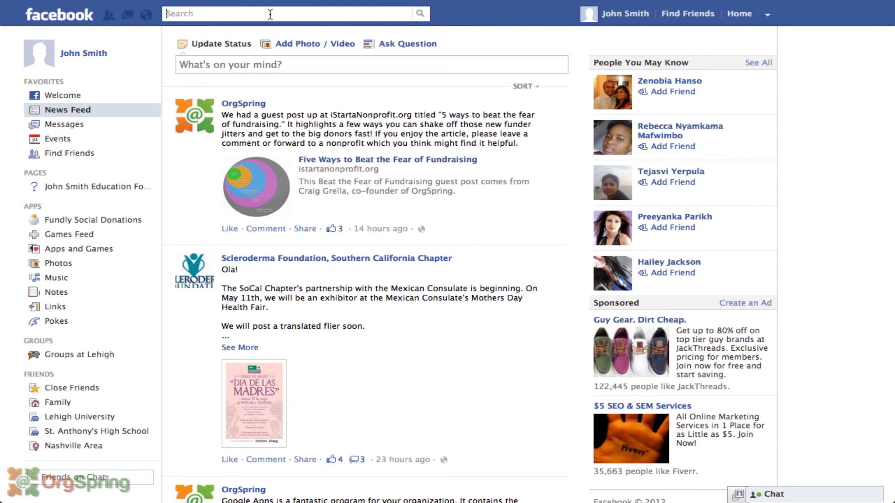
type("john smith")
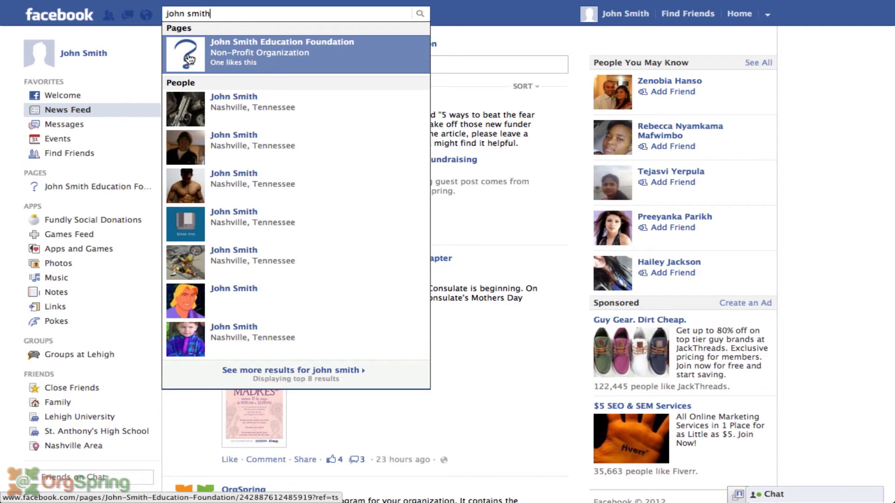
left_click(257, 52)
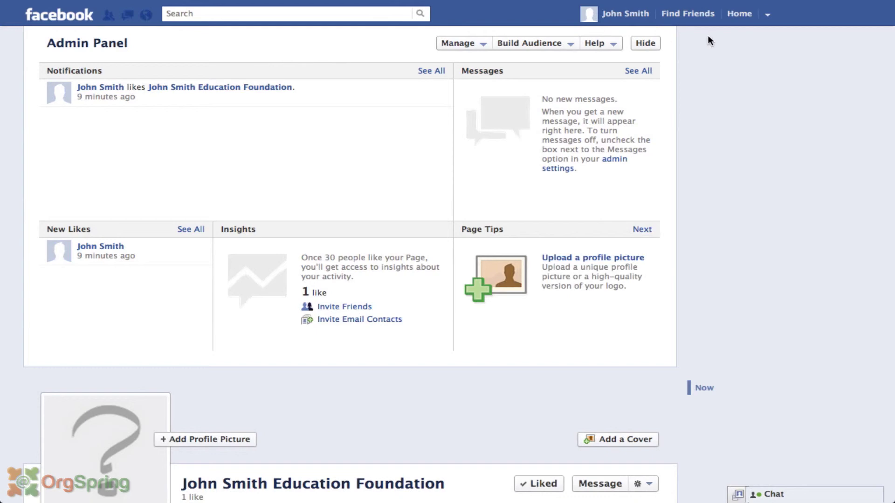
left_click(653, 44)
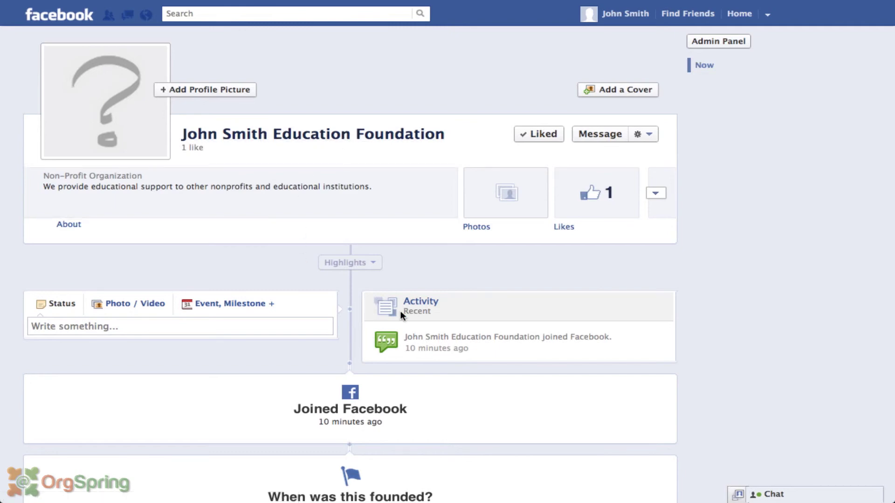
Open the personal profile again and look over its timeline for comparison with the foundation page.
mouse_move(611, 2)
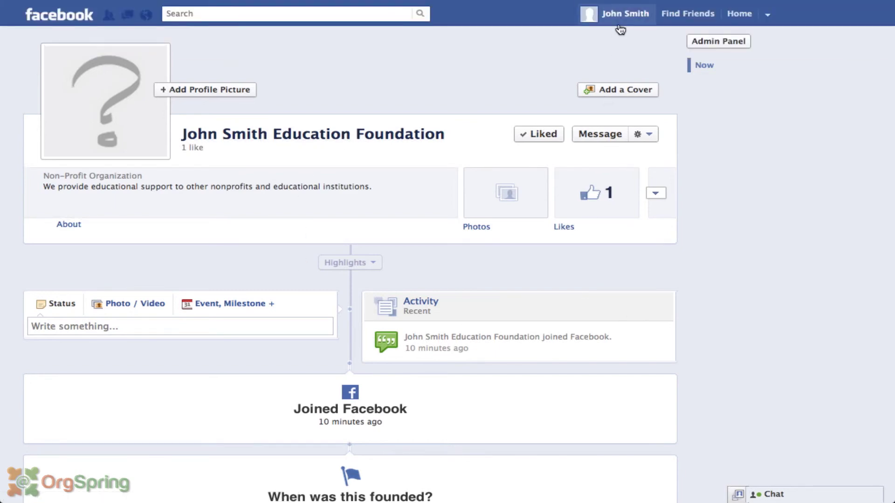
left_click(624, 13)
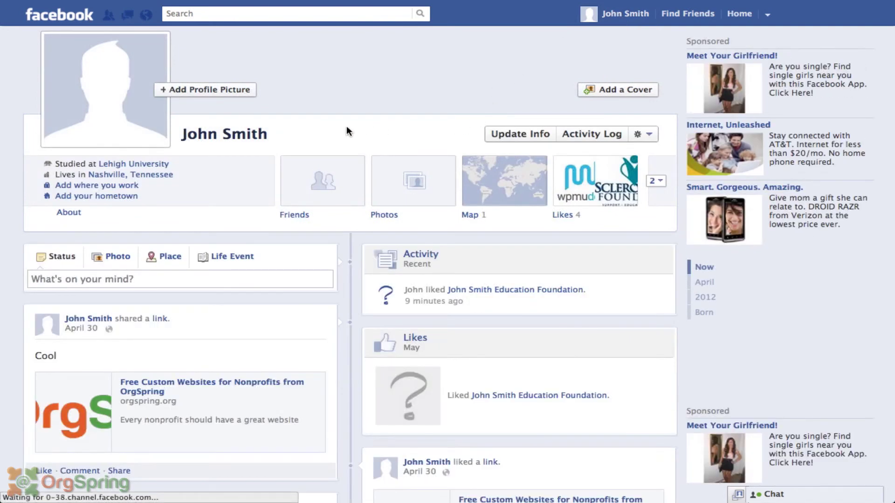
scroll(306, 213, "down", 1)
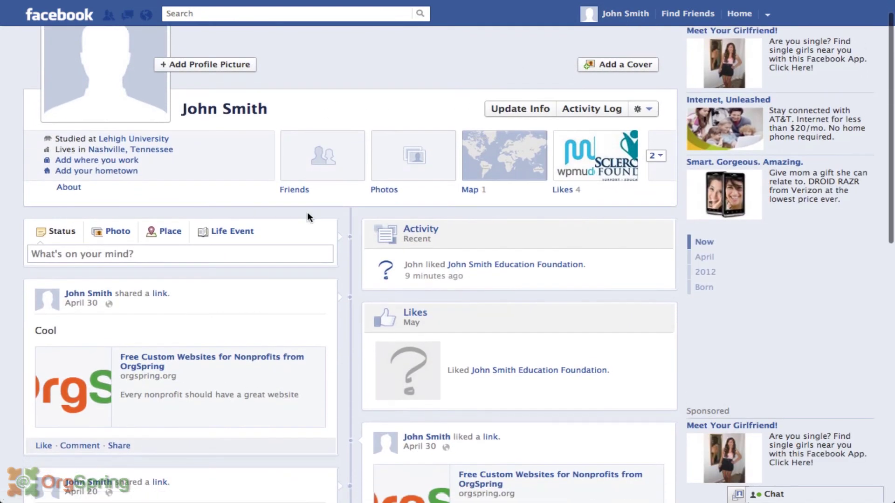
scroll(306, 217, "up", 1)
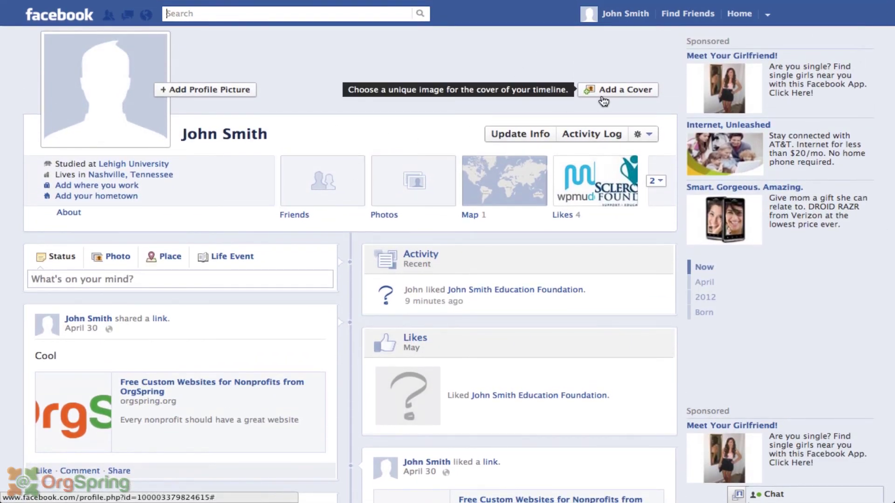
Reopen the foundation page by way of the home news feed and switch to the already open OrgSpring website.
left_click(739, 13)
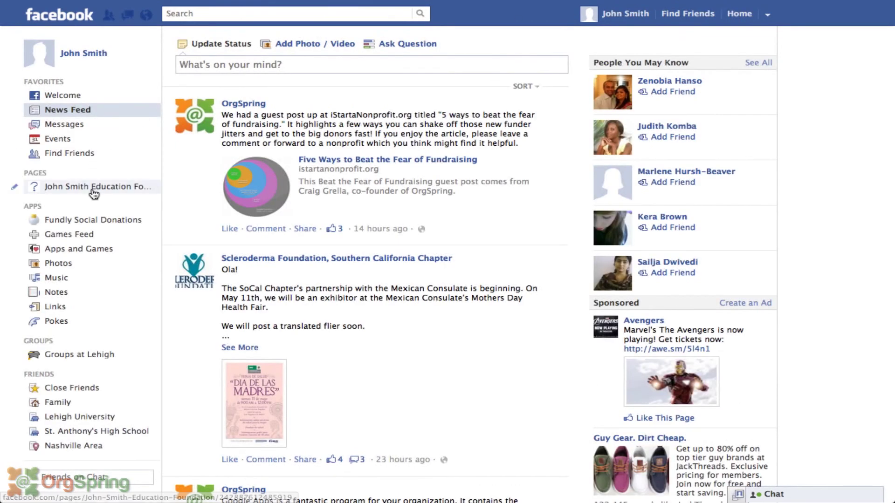
left_click(94, 189)
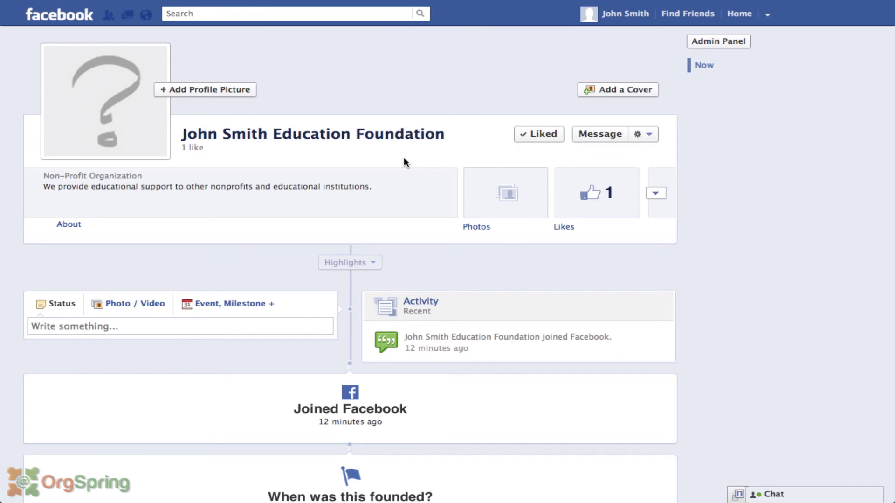
mouse_move(363, 4)
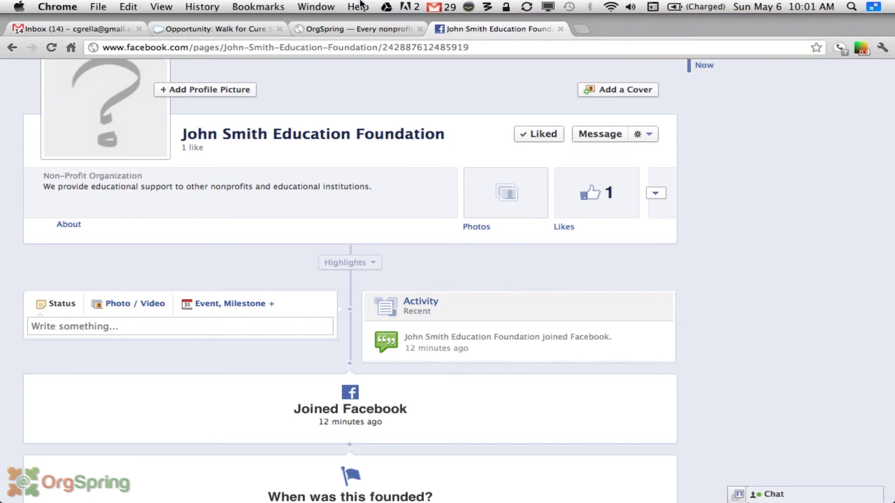
left_click(335, 28)
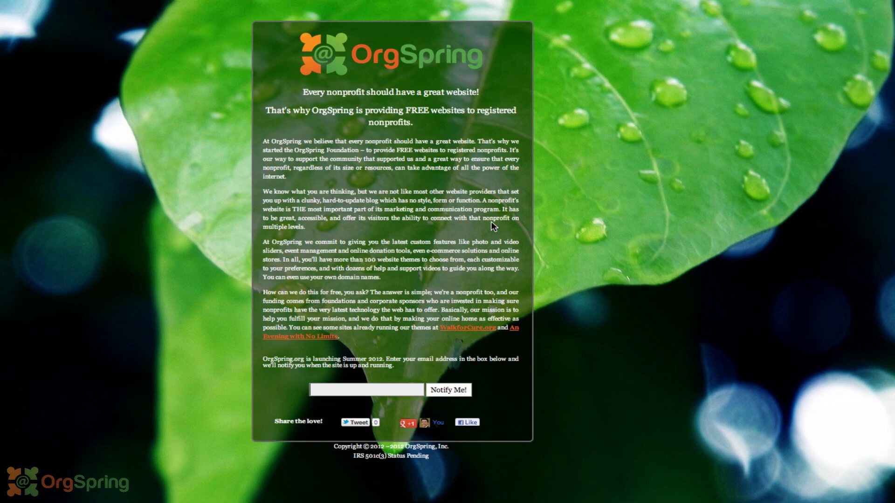